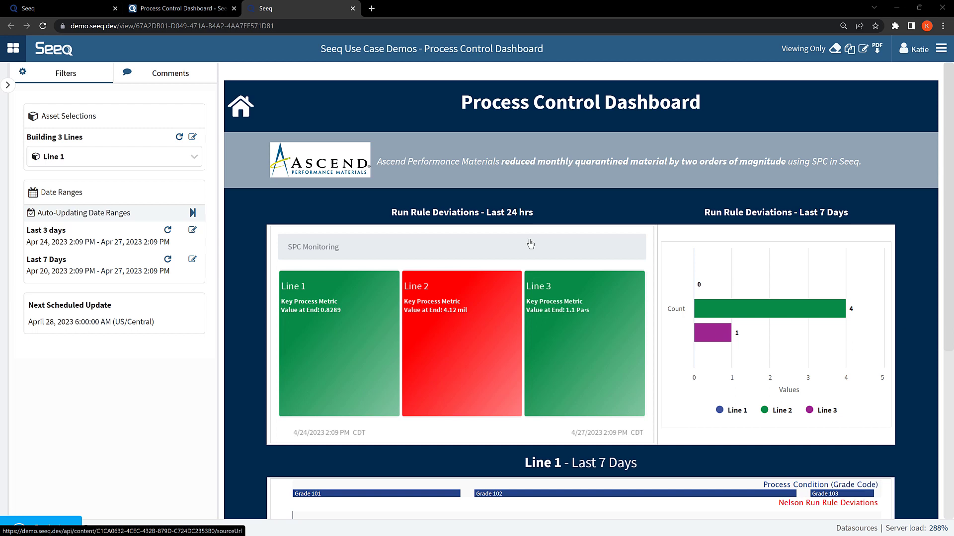
Switch the dashboard's 7-day control chart to Line 2, then open its SPC - Simple Demo worksheet
mouse_move(705, 310)
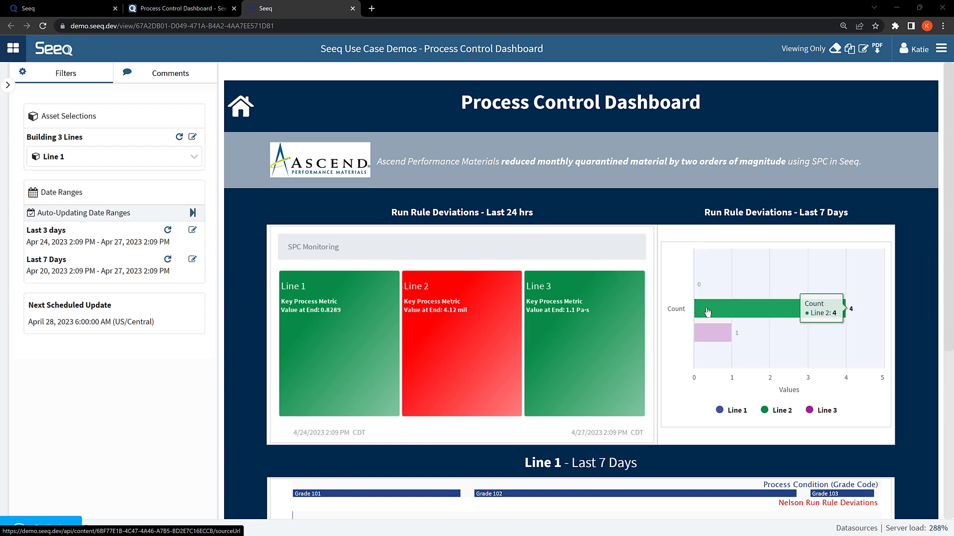
mouse_move(712, 339)
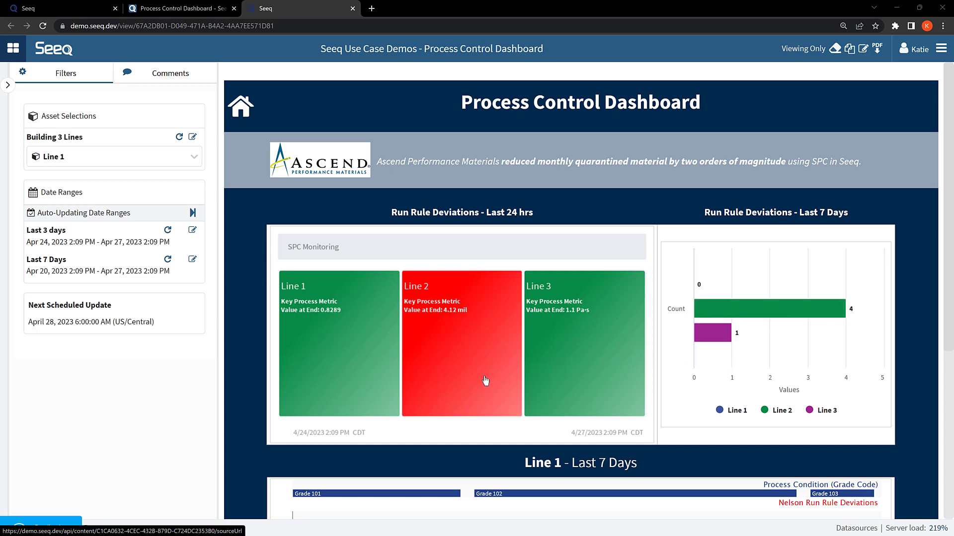
scroll(486, 381, down, 5)
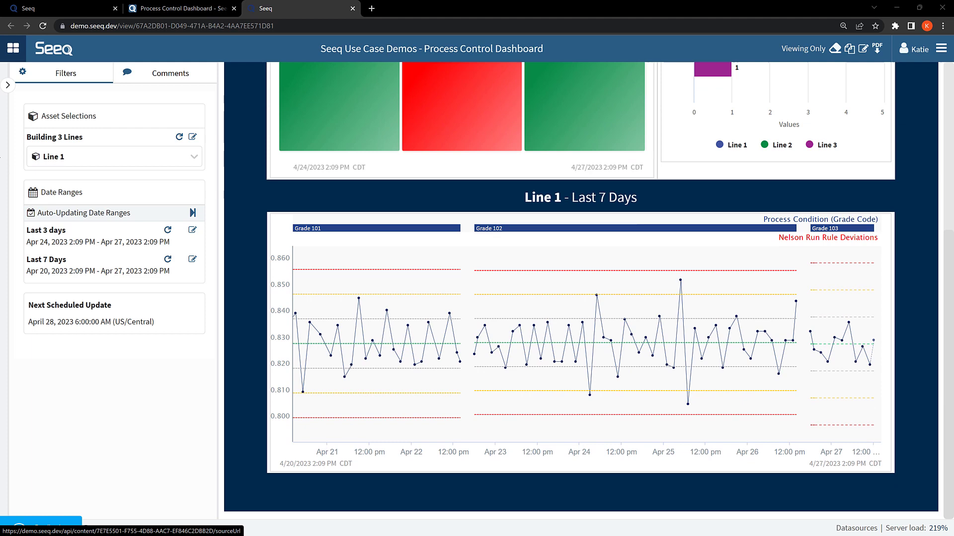
click(64, 157)
click(66, 190)
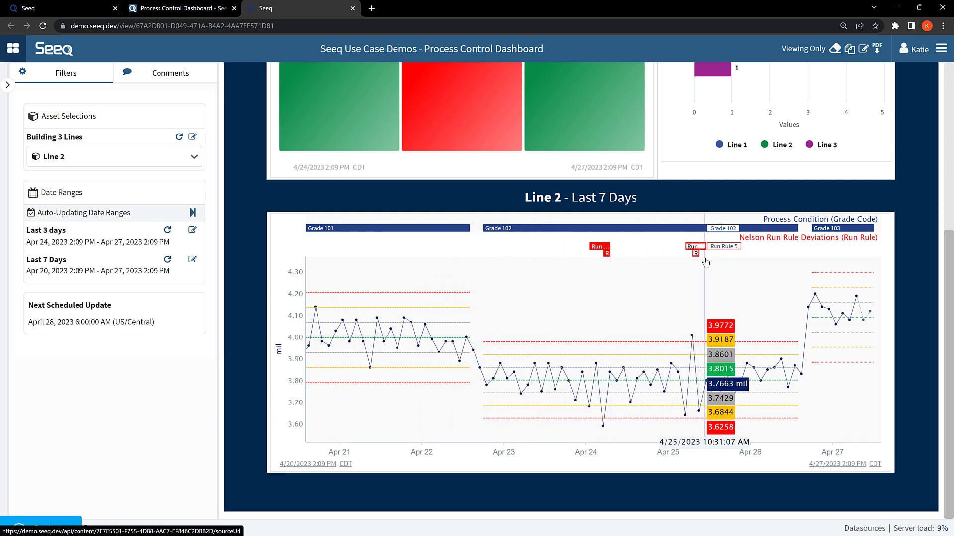
click(674, 277)
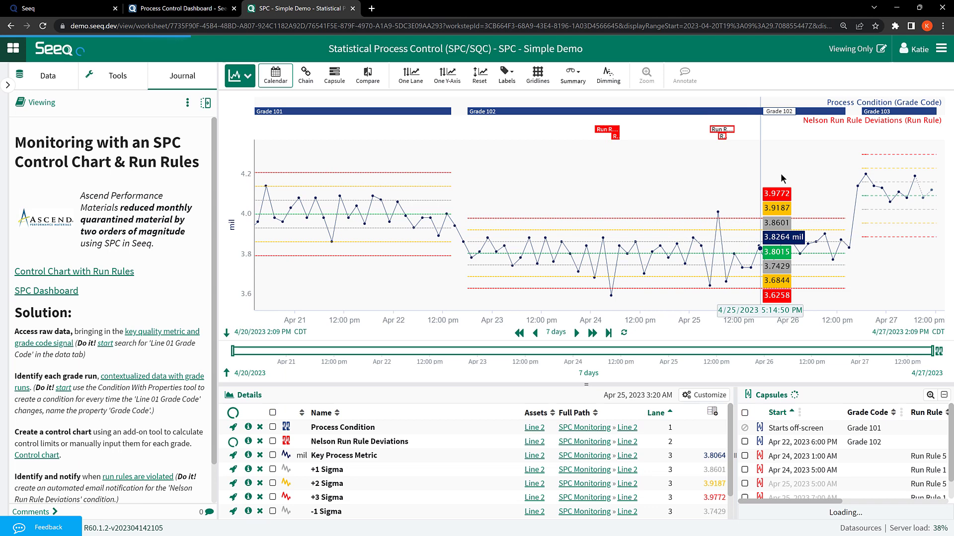
Zoom to Apr 24–26, enter edit mode, and load the journal's raw Line 01 Viscosity starting view
drag(570, 198, 832, 199)
click(646, 75)
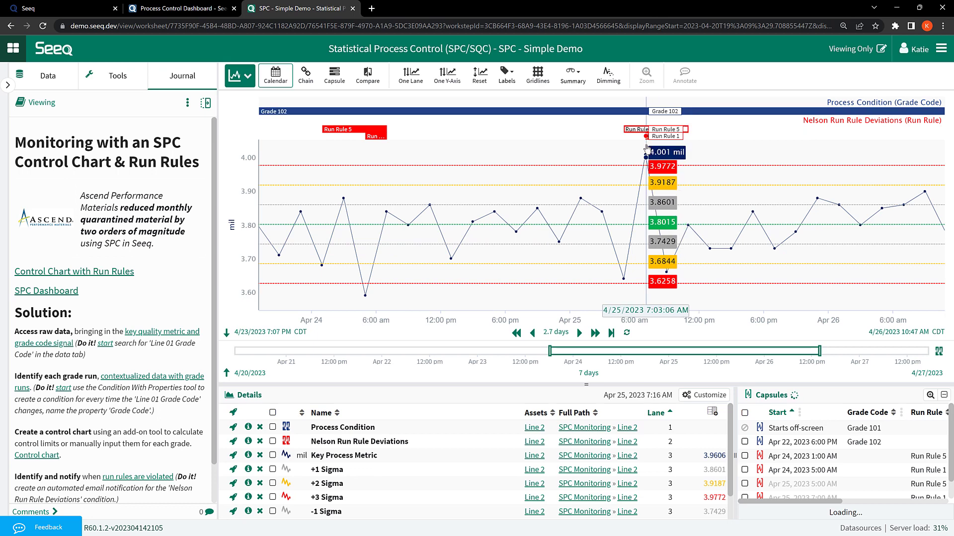
click(881, 48)
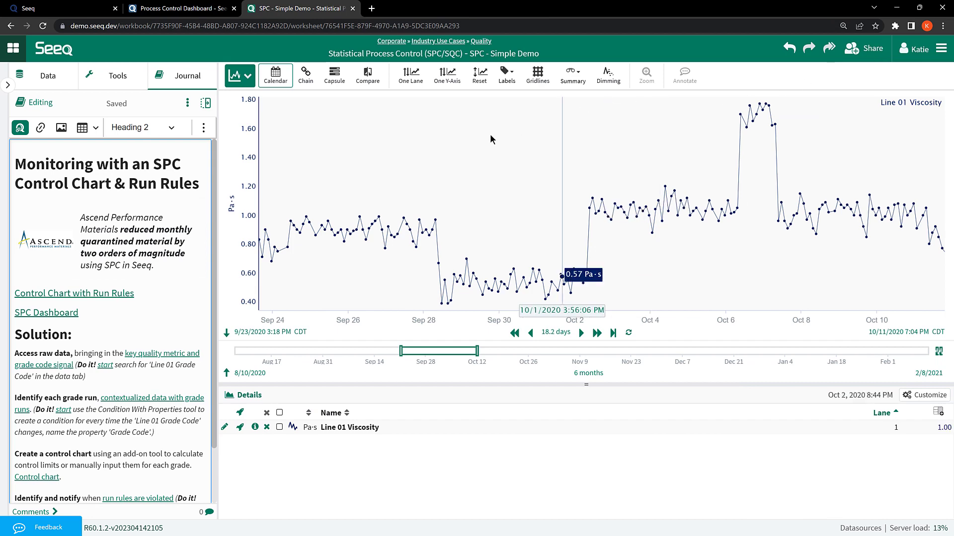
click(101, 294)
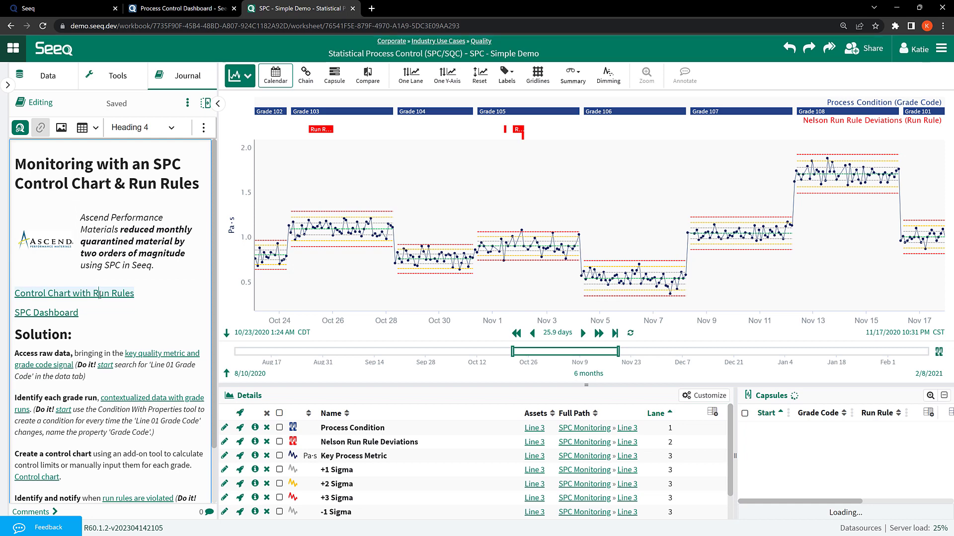
click(108, 365)
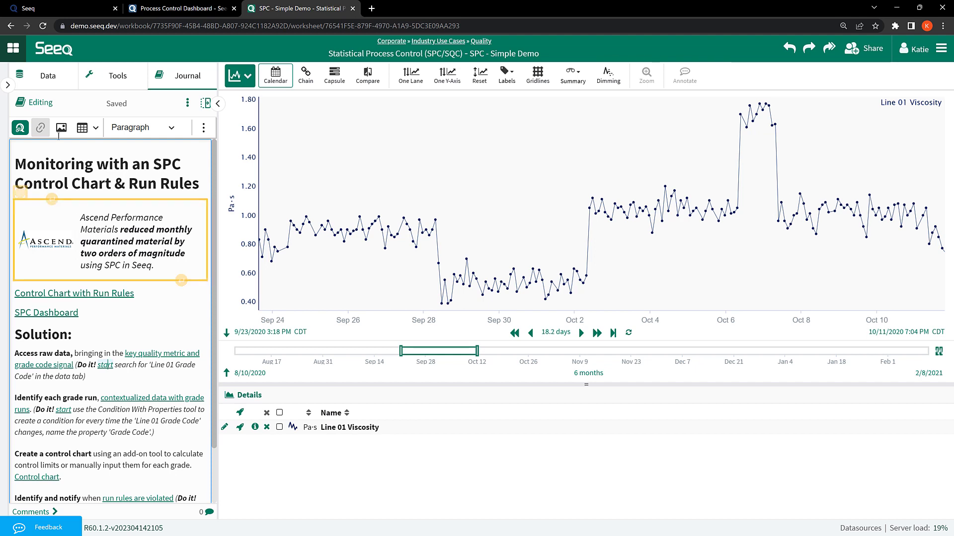
Search for 'line 01 grade code' and add Line 01 Grade Code to the trend
click(46, 74)
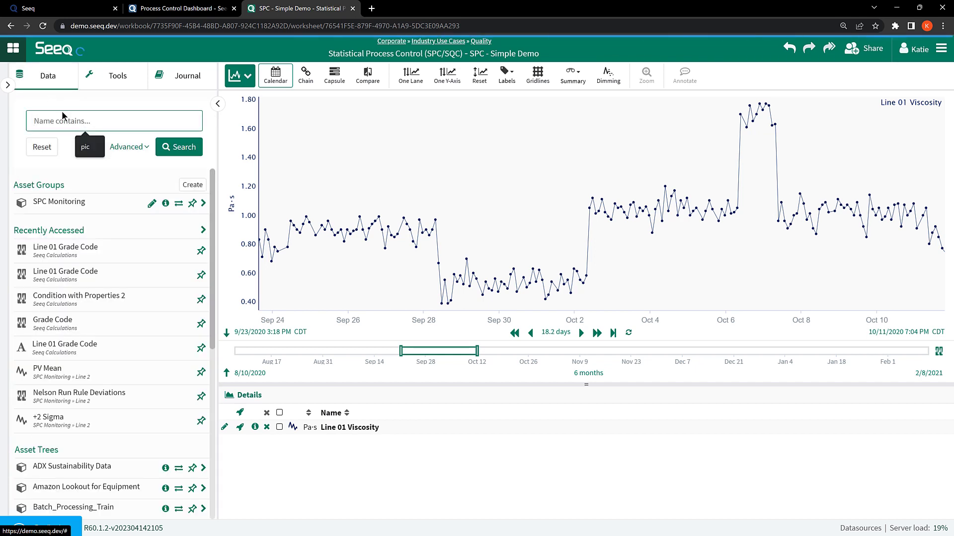
text(line)
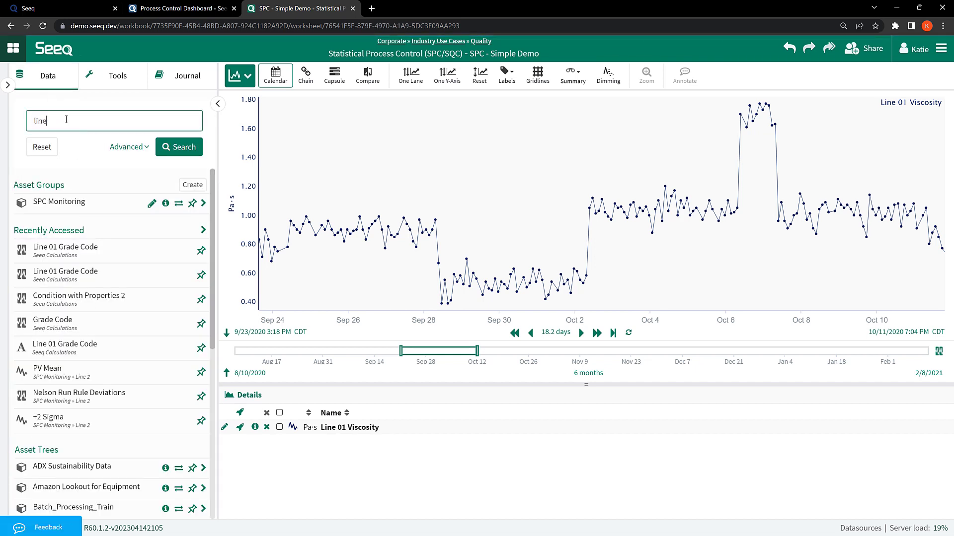
text( 01 grade code)
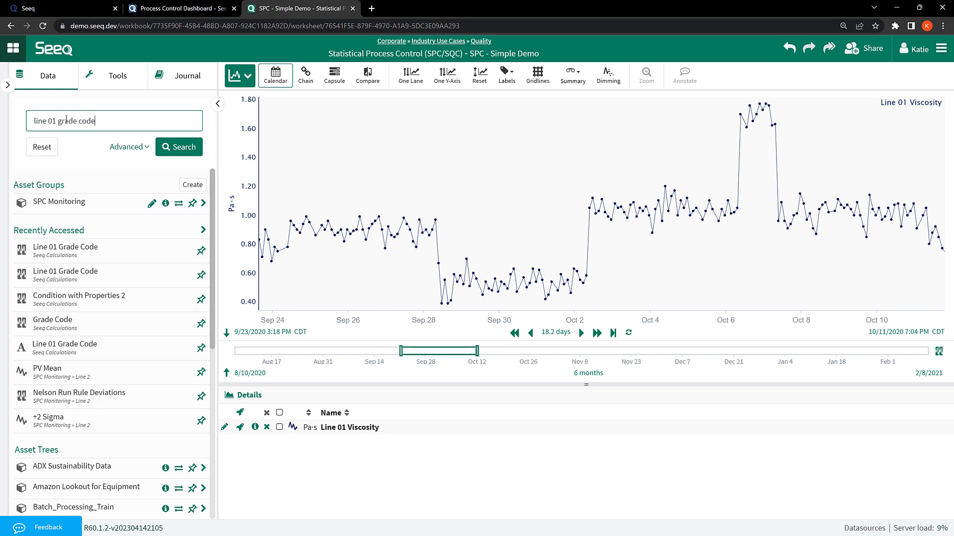
key(Return)
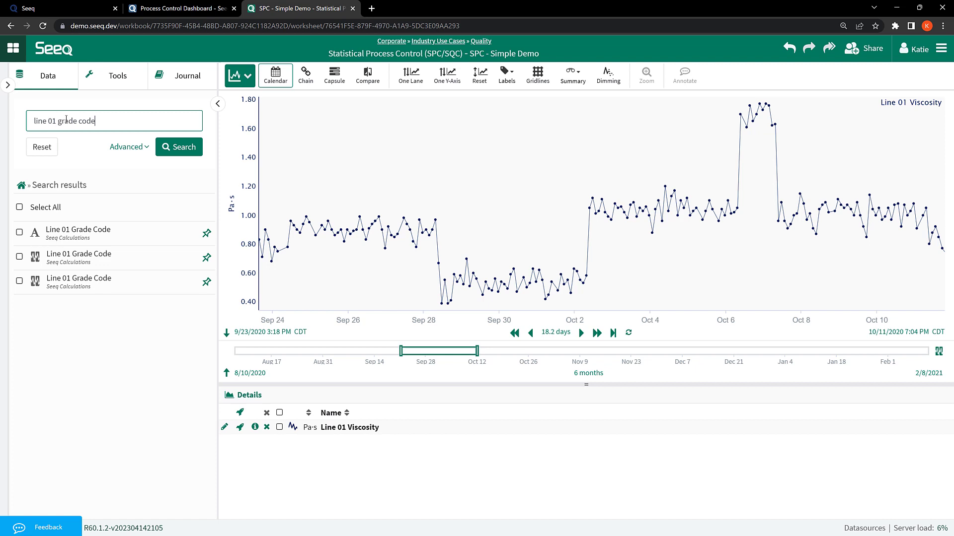
click(83, 233)
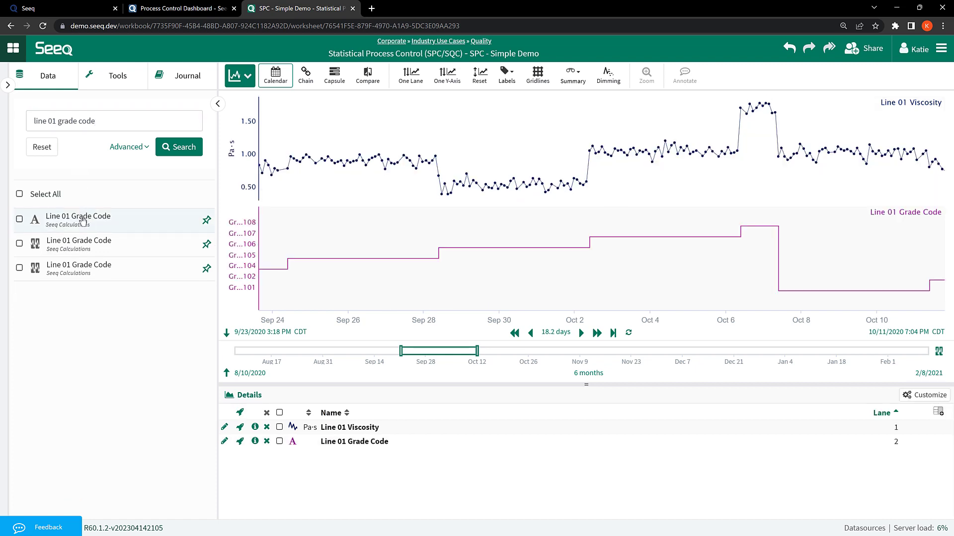
Bring up the Identify section of the analysis tools list
click(115, 79)
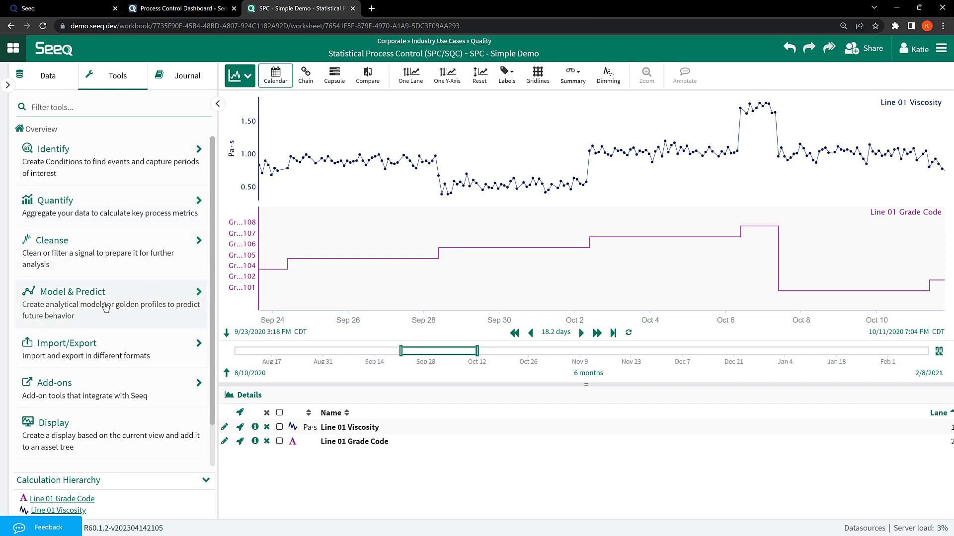
scroll(108, 350, down, 1)
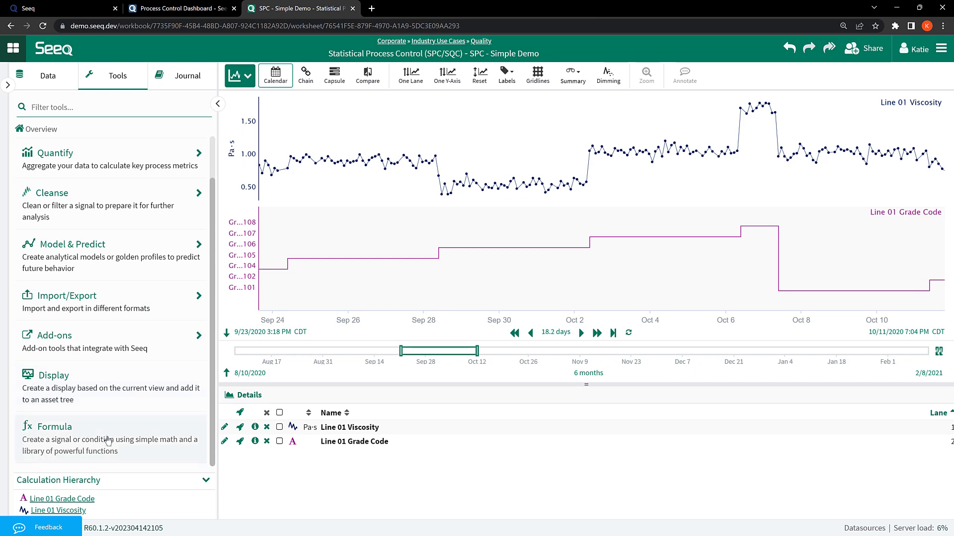
scroll(106, 433, up, 1)
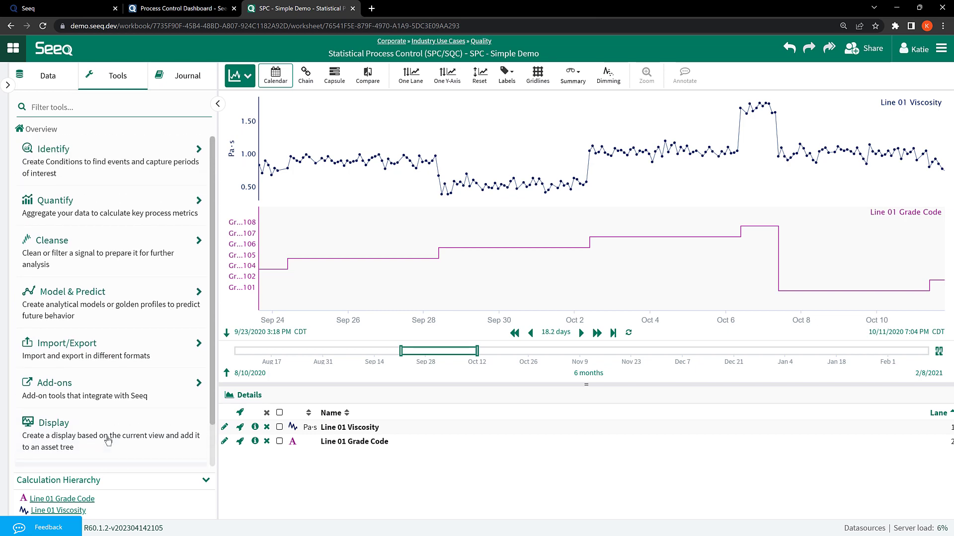
click(81, 170)
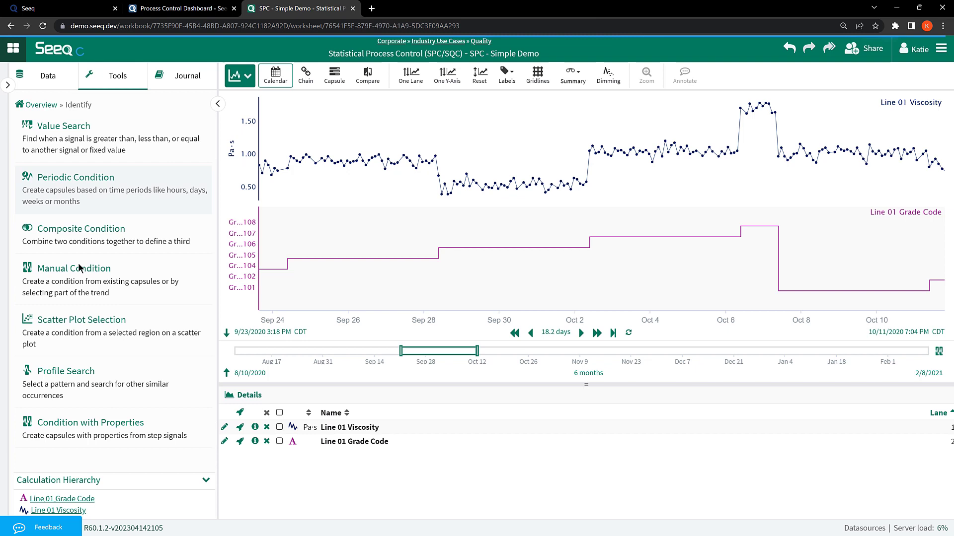
click(78, 431)
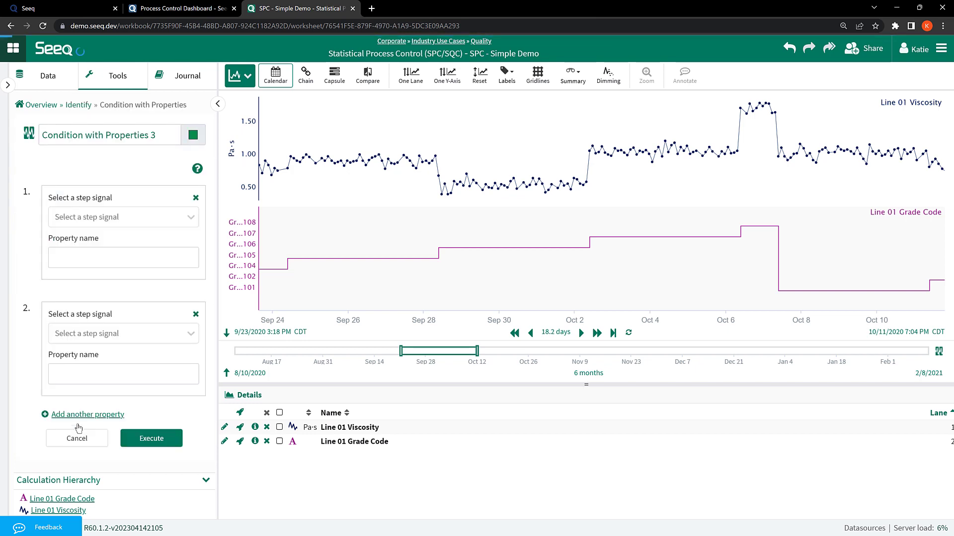
drag(164, 133, 43, 139)
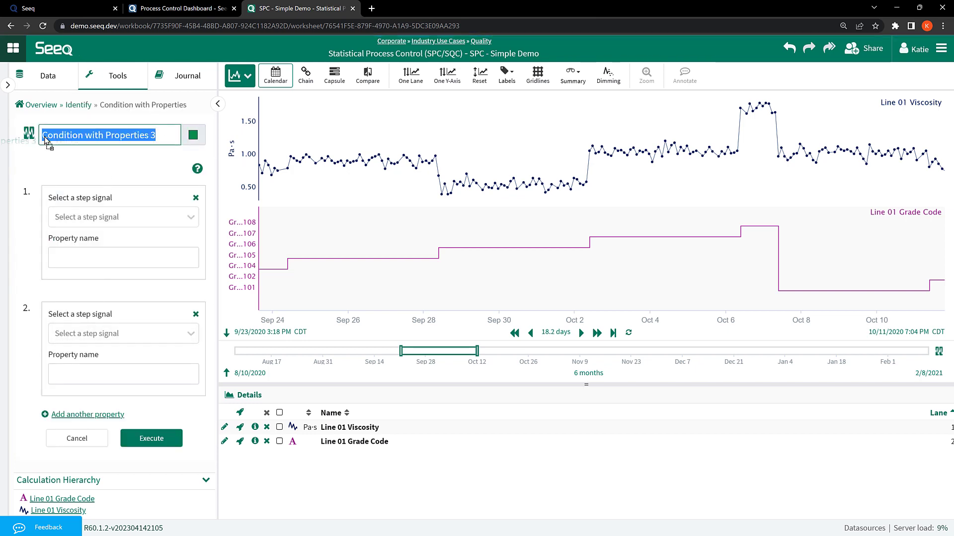
text(Crade Code)
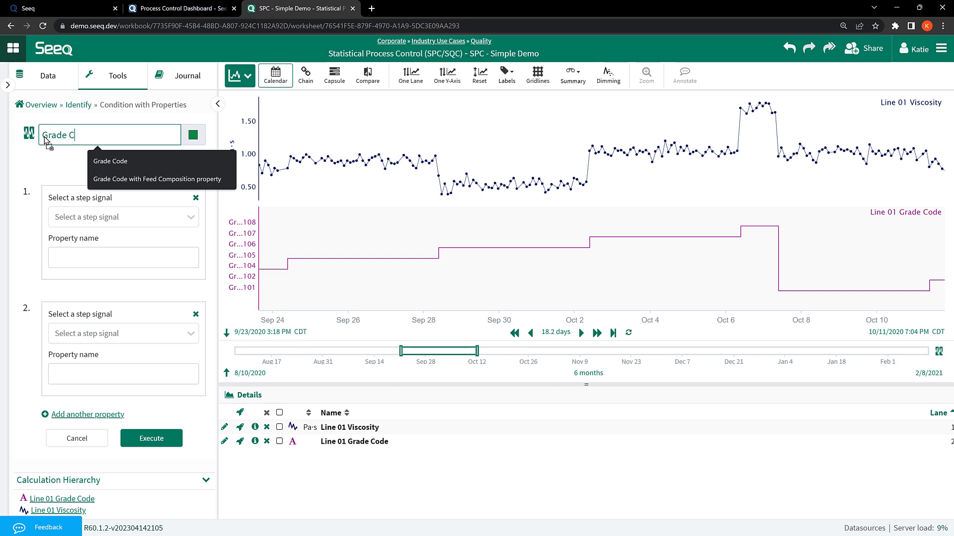
click(112, 219)
click(114, 252)
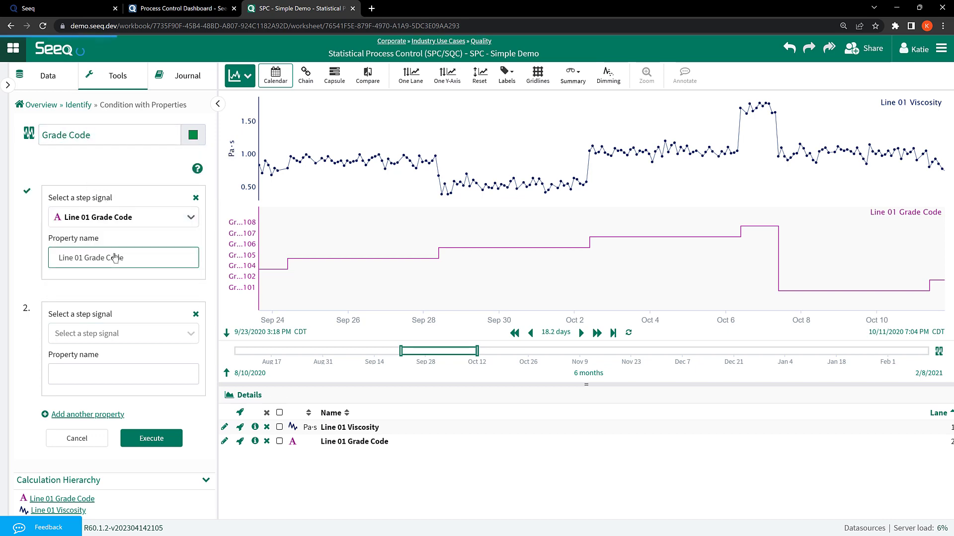
click(196, 314)
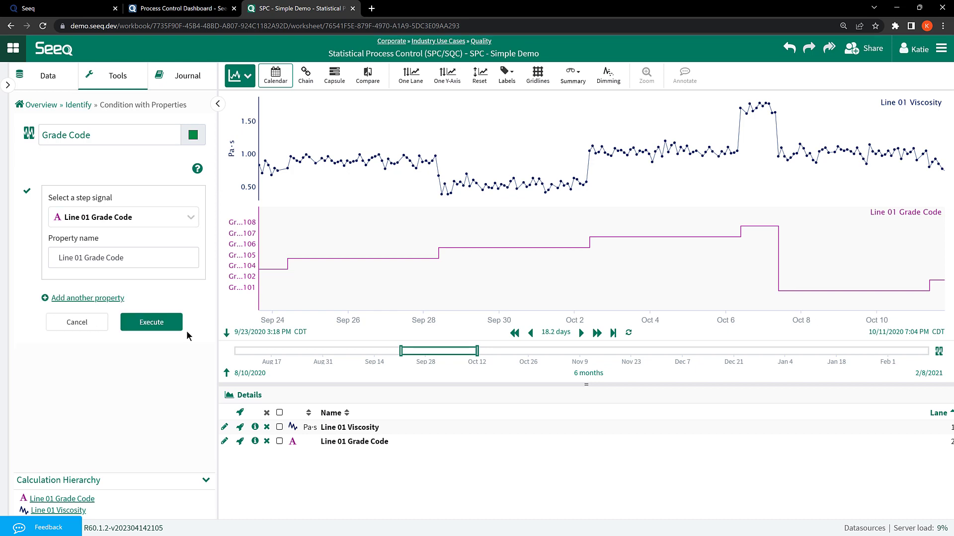
click(160, 323)
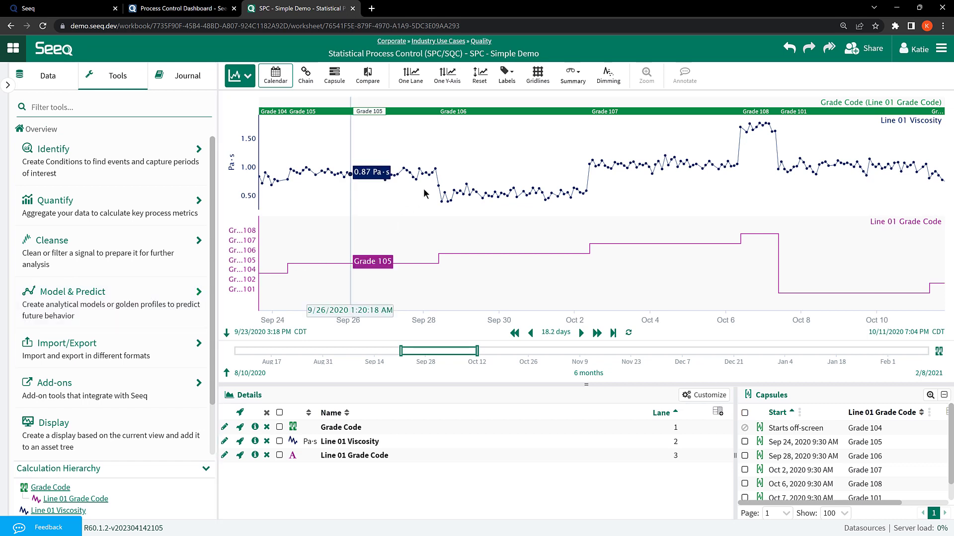
click(502, 114)
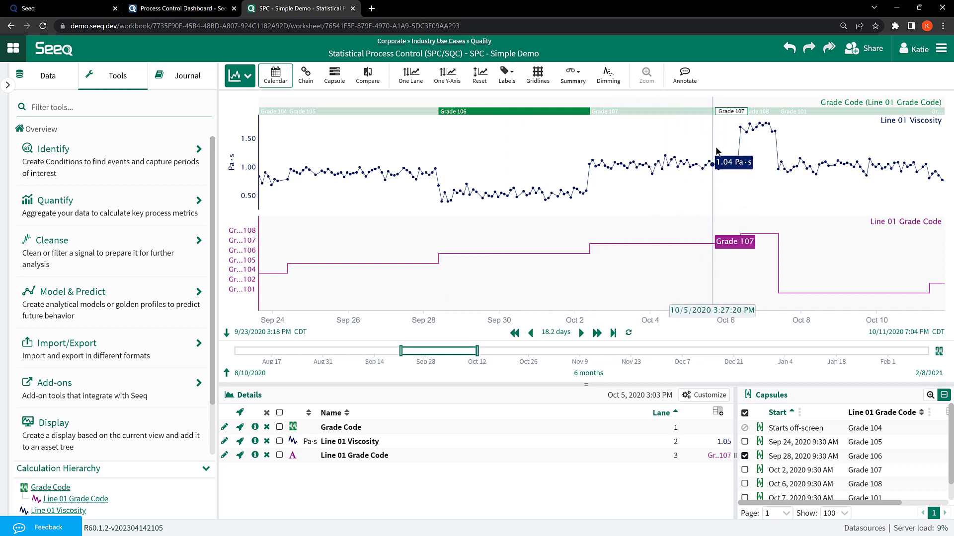
click(944, 396)
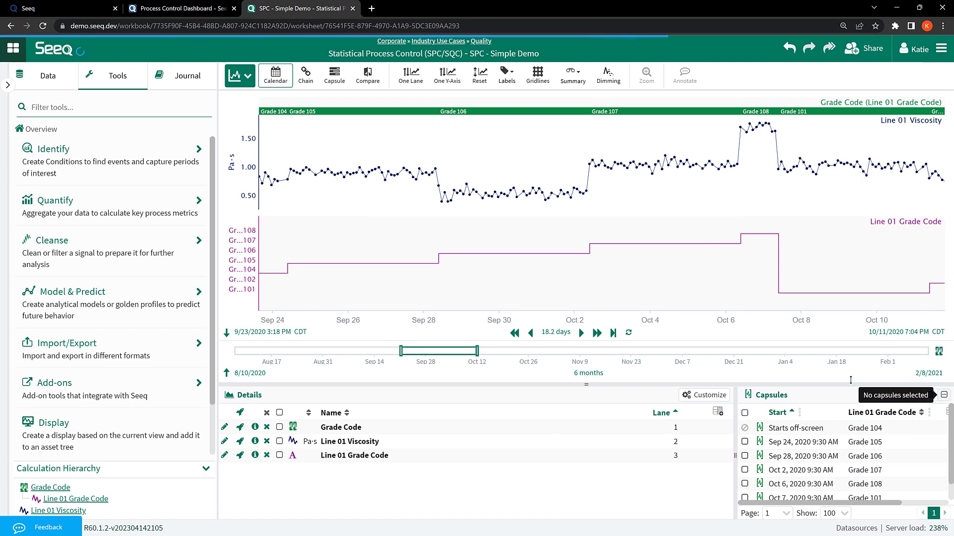
click(170, 83)
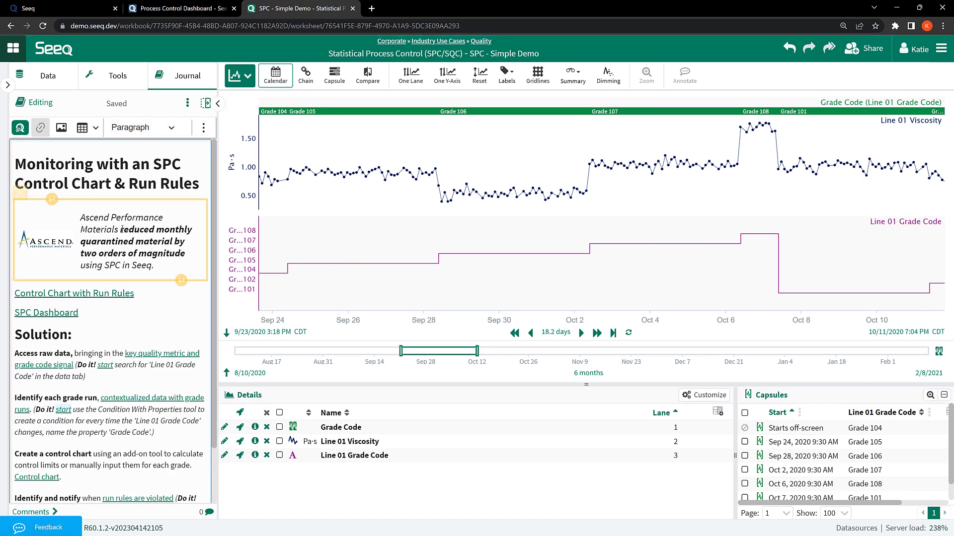
scroll(115, 328, down, 1)
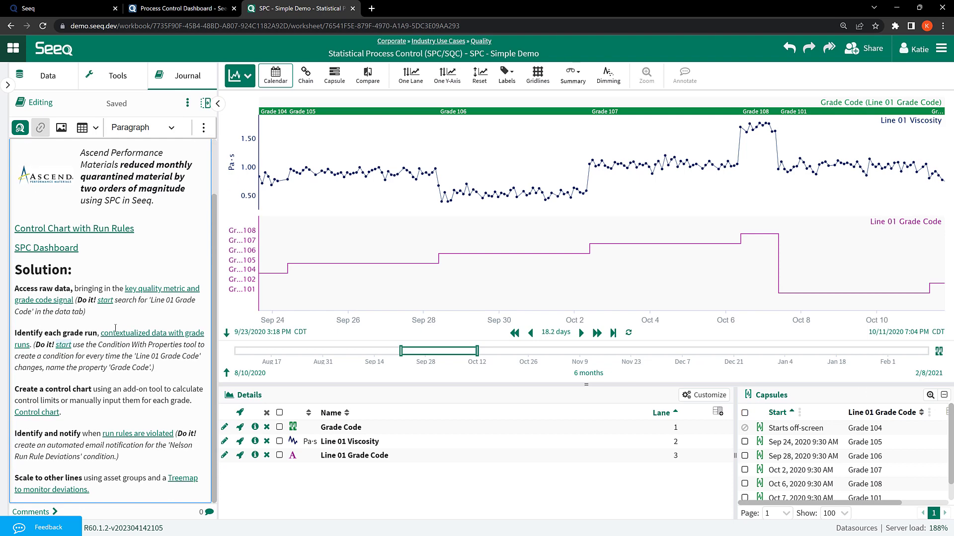
click(112, 76)
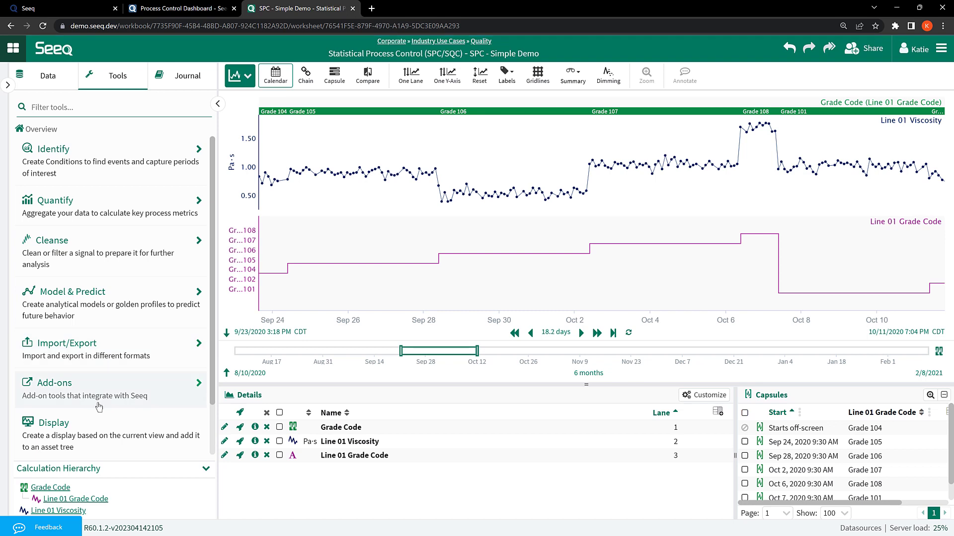
Launch the SPC Accelerator add-on from Tools > Add-ons
click(100, 408)
scroll(99, 407, down, 2)
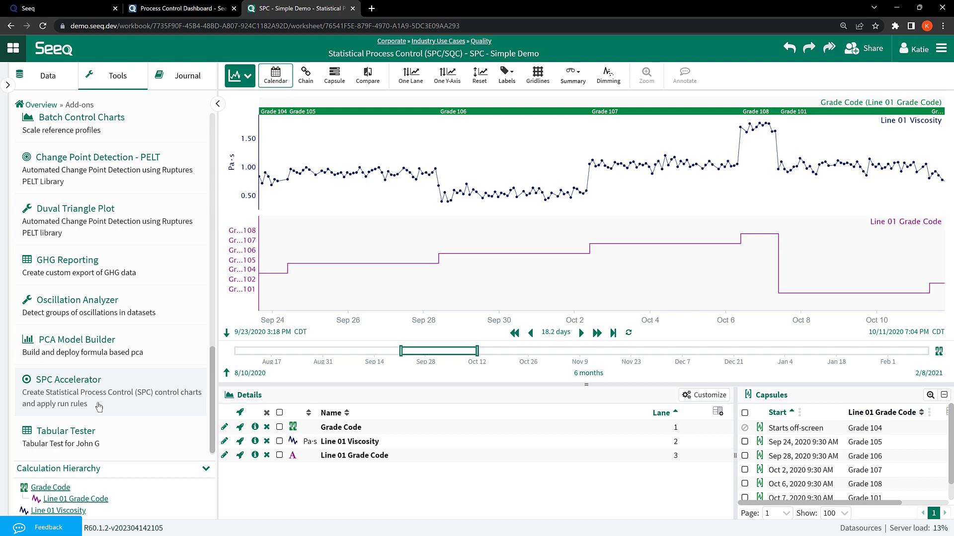
click(100, 397)
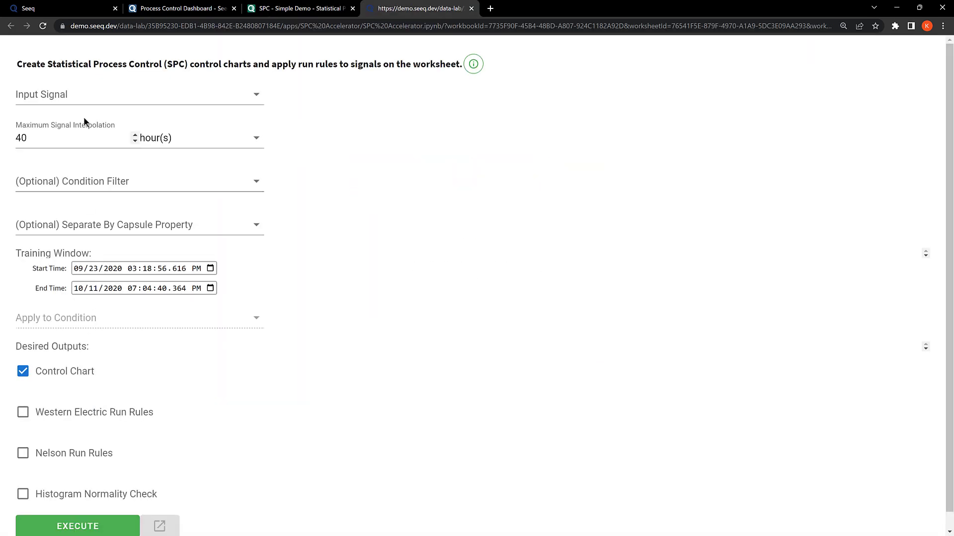
Set input Line 01 Viscosity, filter Grade Code, separate by Line 01 Grade Code, then return to the worksheet
click(82, 95)
click(78, 126)
click(349, 135)
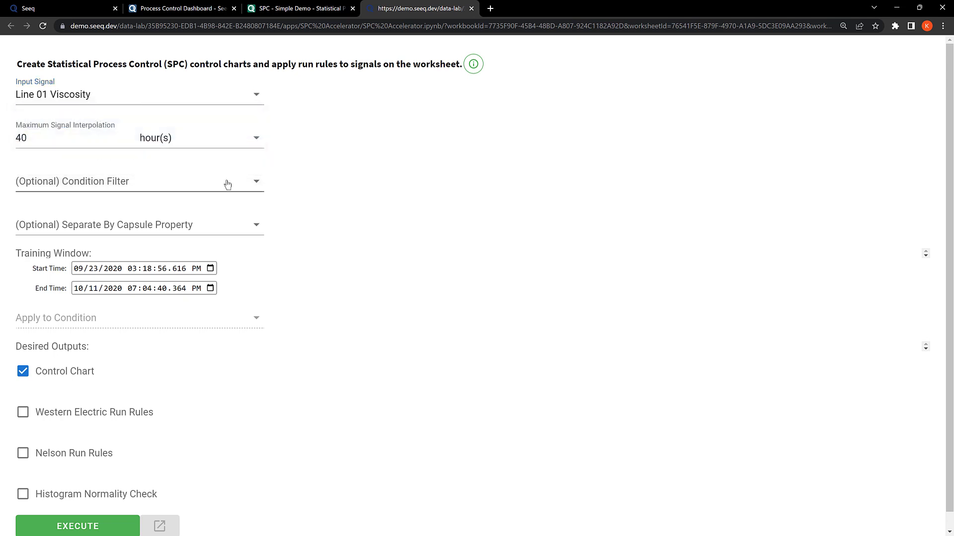
click(249, 182)
click(203, 213)
click(199, 225)
click(192, 254)
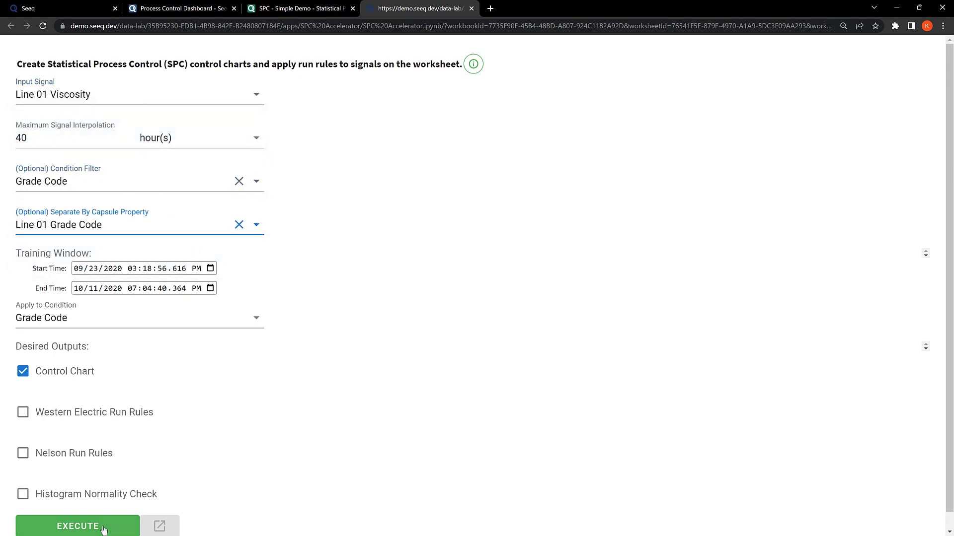
scroll(102, 527, down, 1)
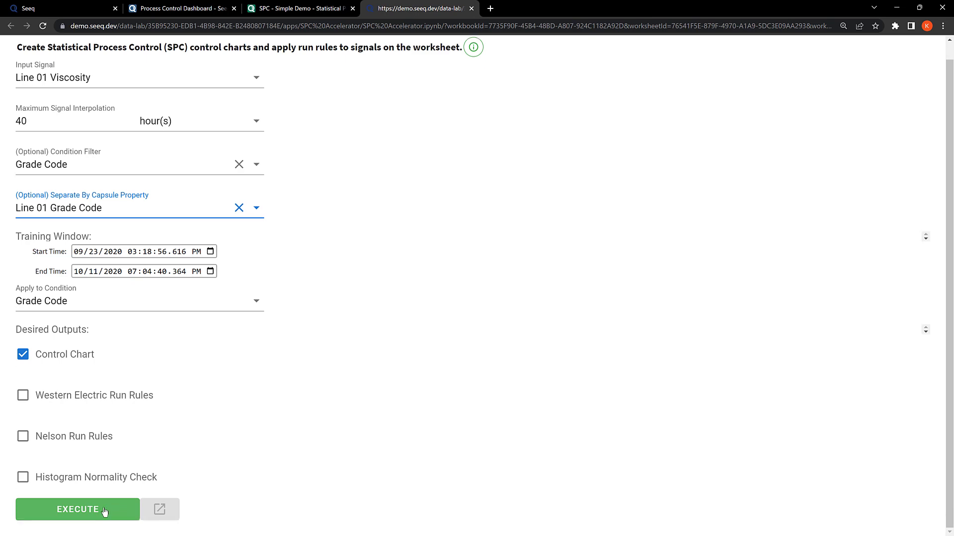
click(298, 15)
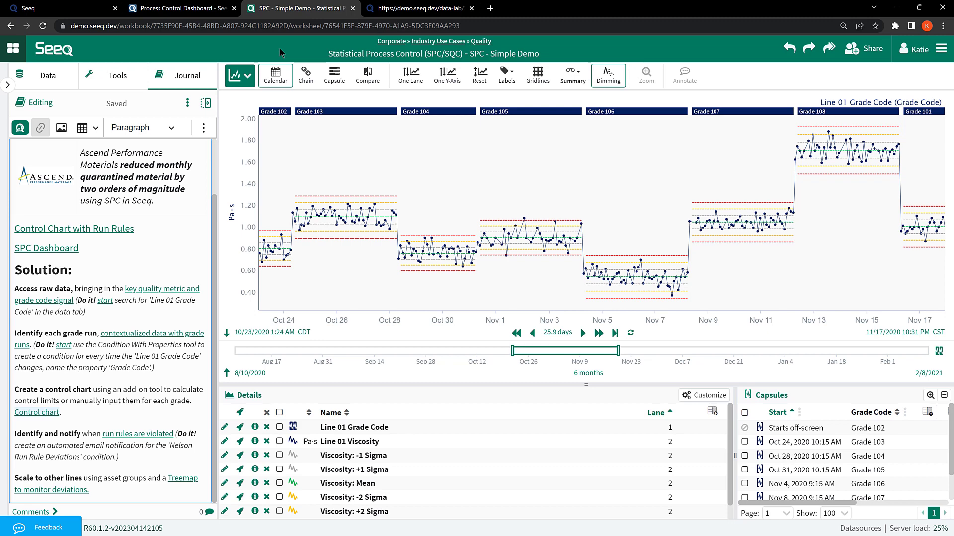
Load the journal's run-rule violations example and save a new email notification on Nelson Run Rule Deviations
click(131, 434)
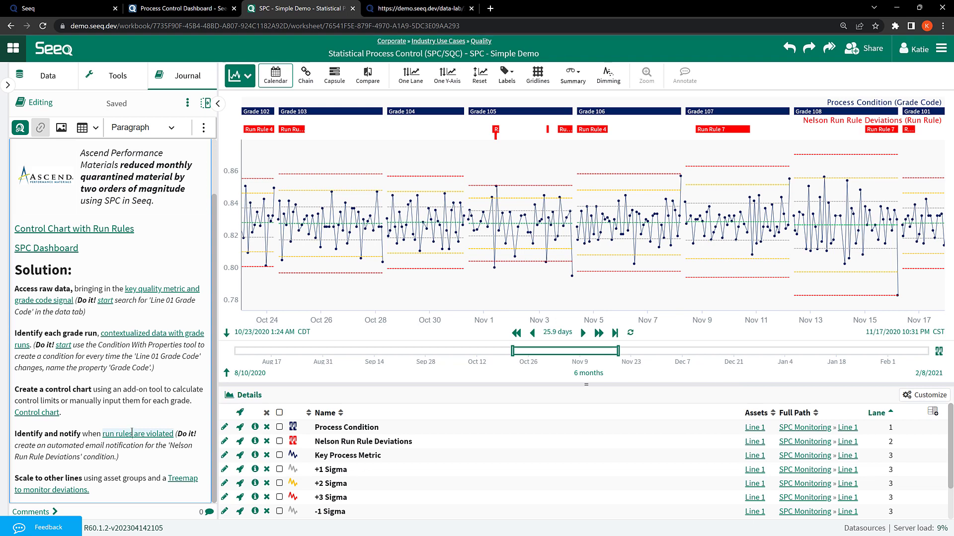
click(254, 441)
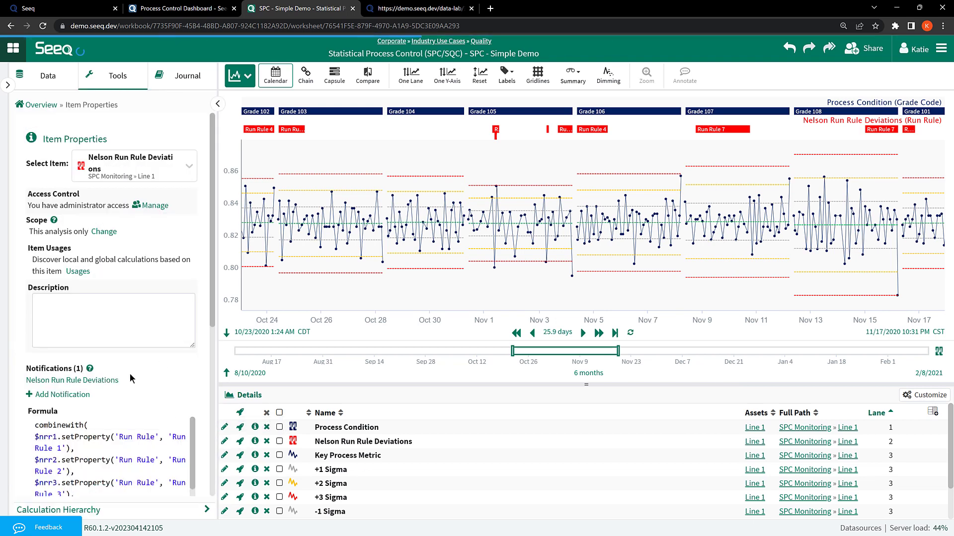
click(87, 395)
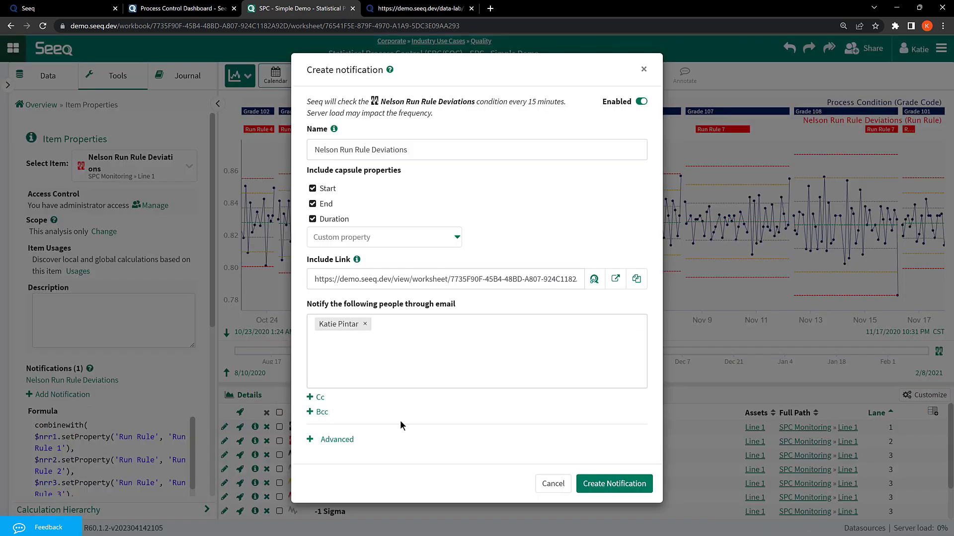
click(611, 484)
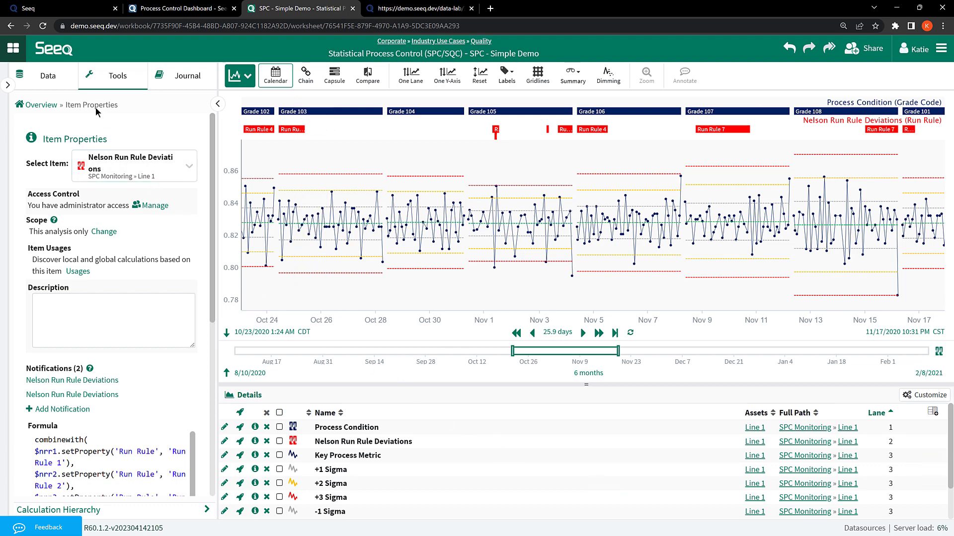
Browse the SPC Monitoring asset group and swap all 10 chart items to Line 3
click(71, 82)
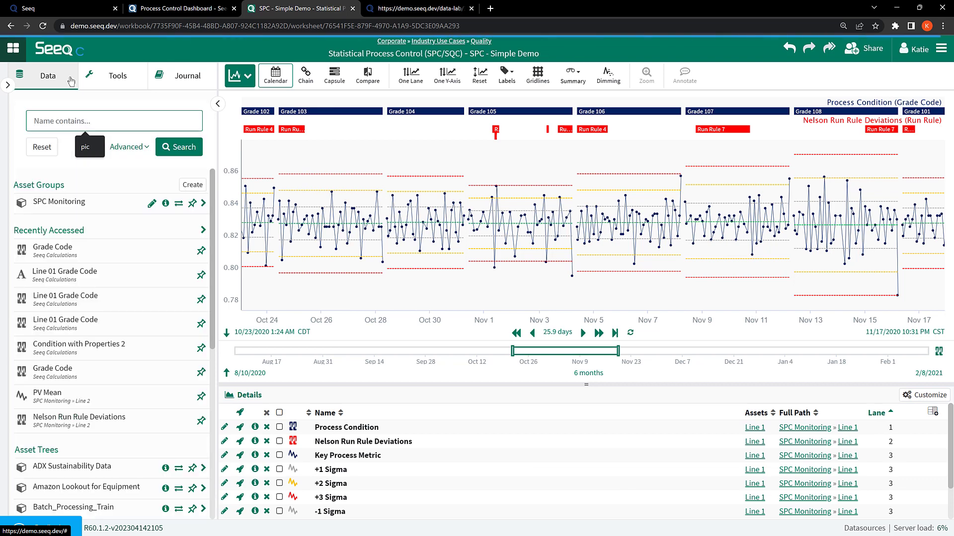
click(91, 207)
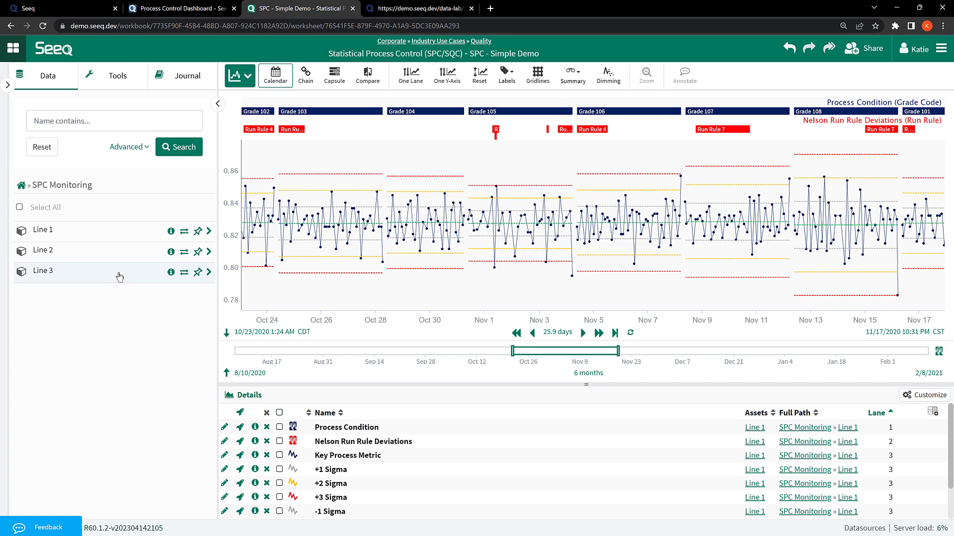
click(185, 274)
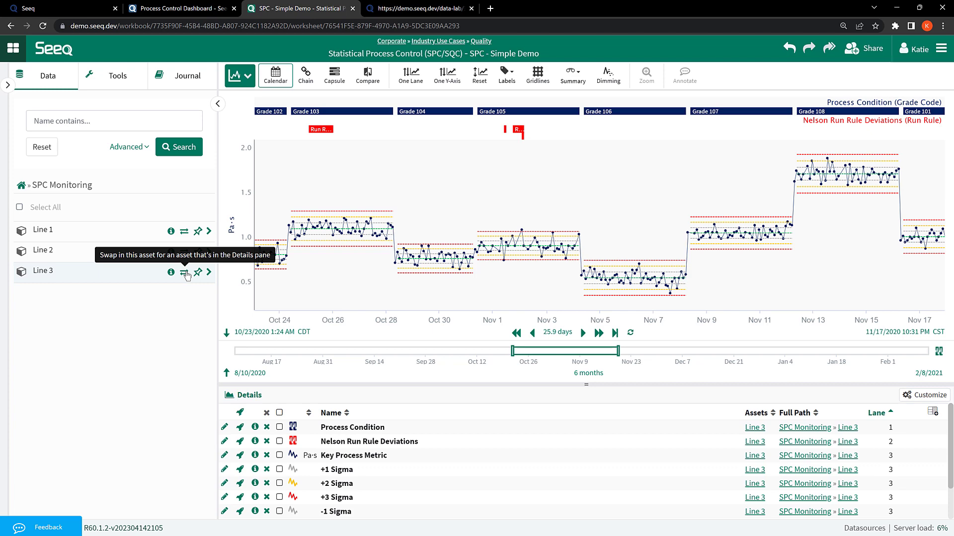
Load the journal's treemap of all three lines, then return to the Process Control Dashboard
click(172, 75)
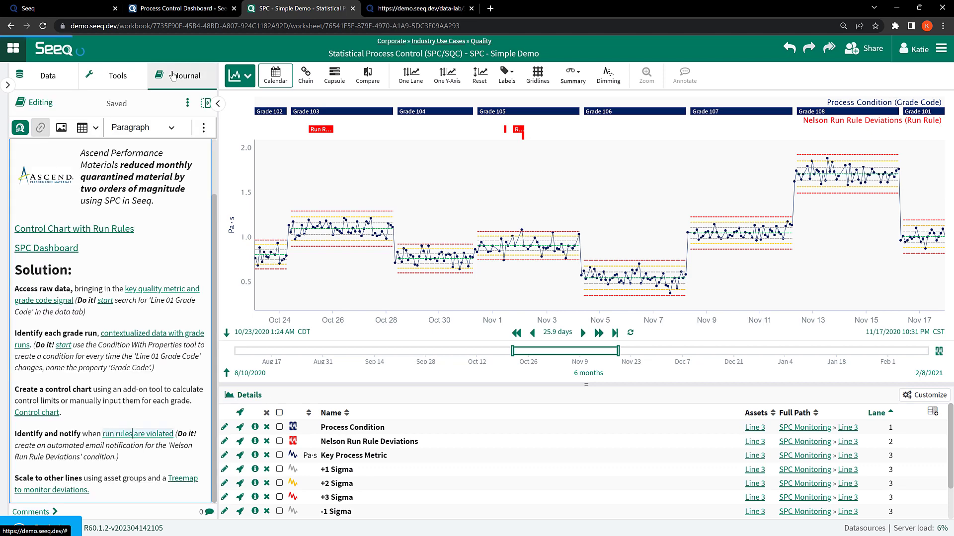
click(171, 482)
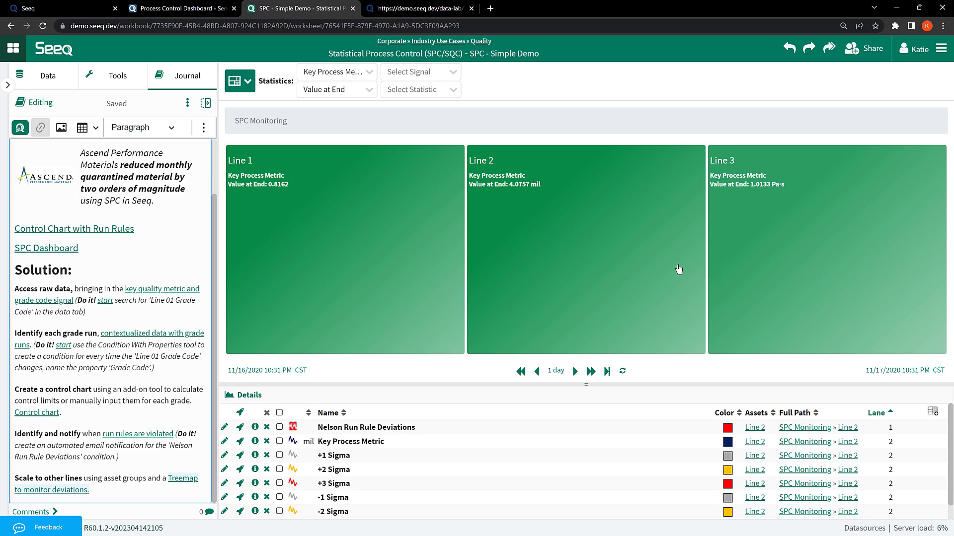
click(182, 8)
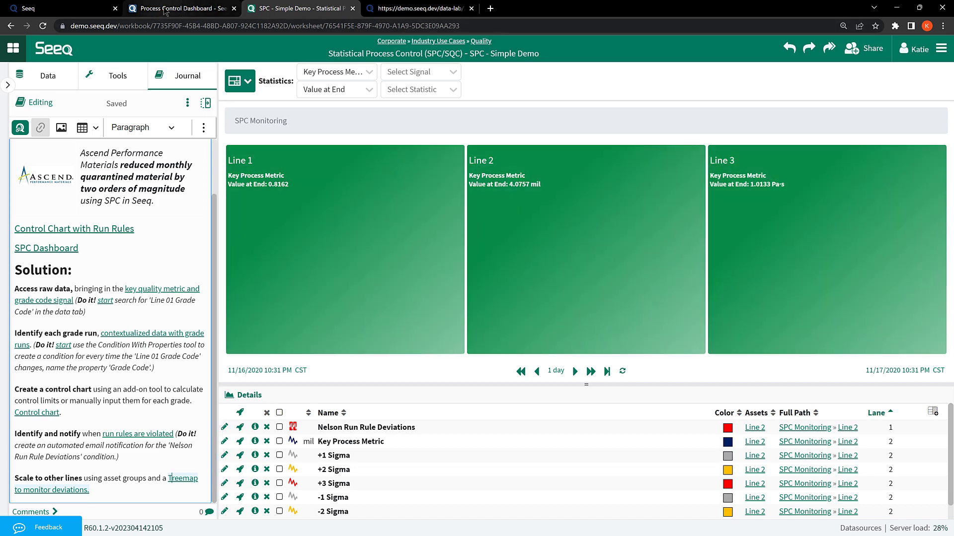
scroll(345, 256, down, 5)
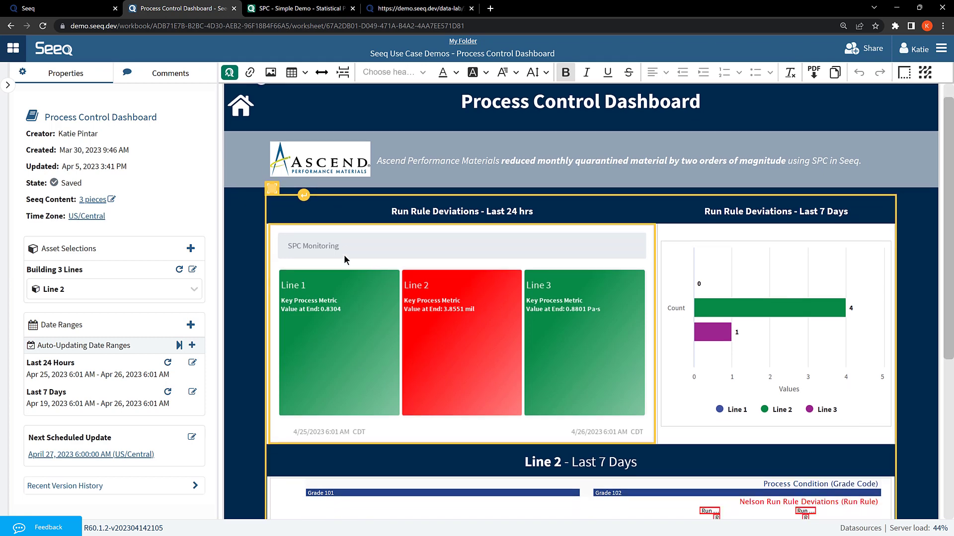
scroll(346, 259, up, 5)
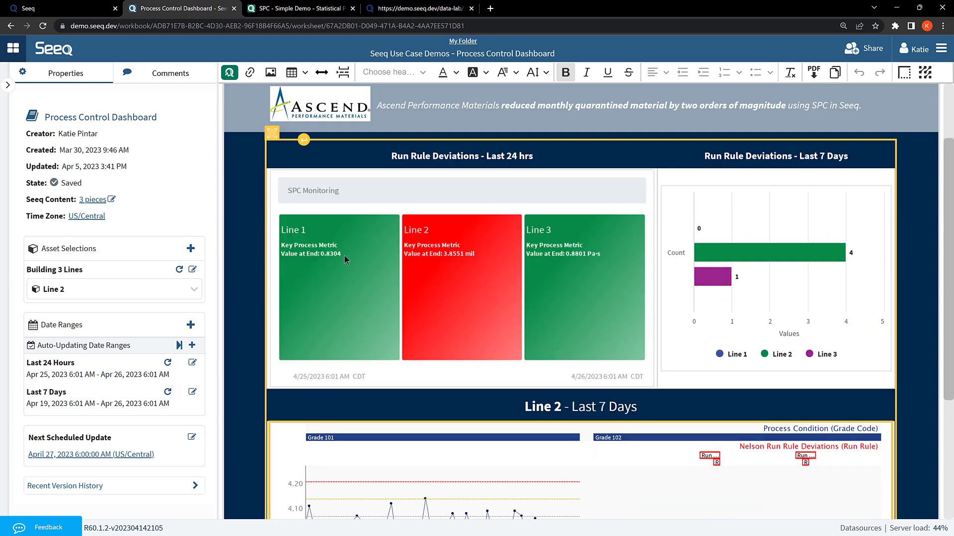